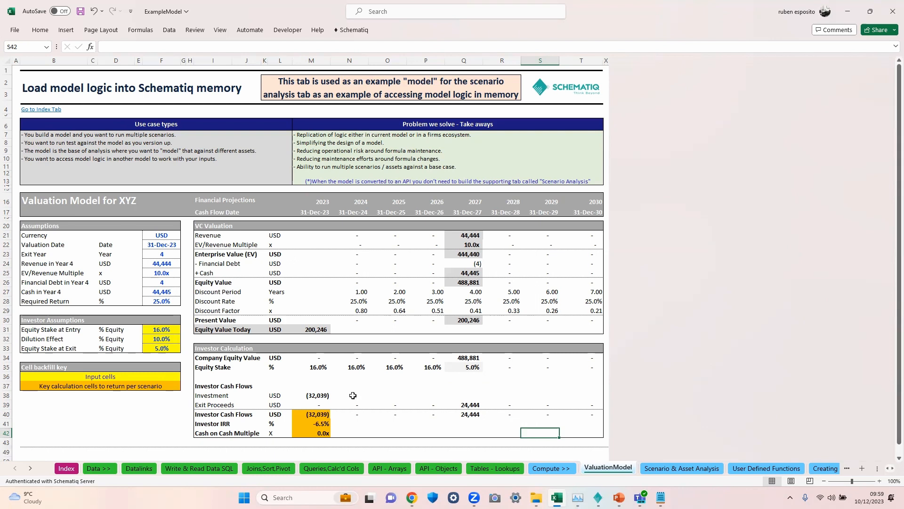
Step: Examine the valuation model's layout, its yellow investor input cells and its orange key output cells
drag(24, 194, 475, 440)
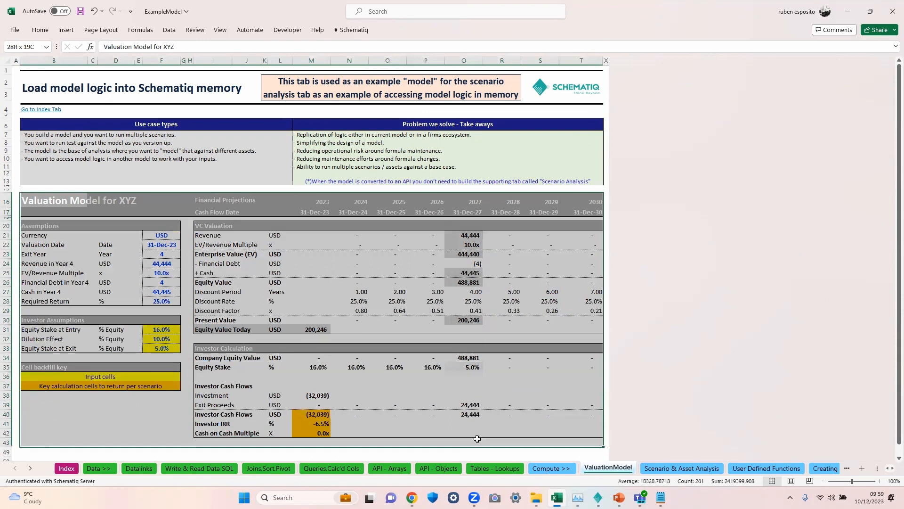
click(475, 442)
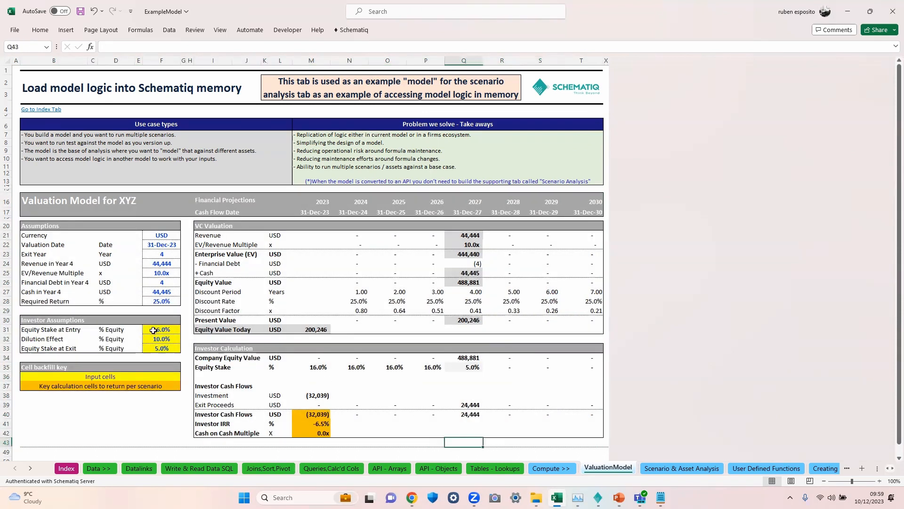
drag(153, 330, 151, 347)
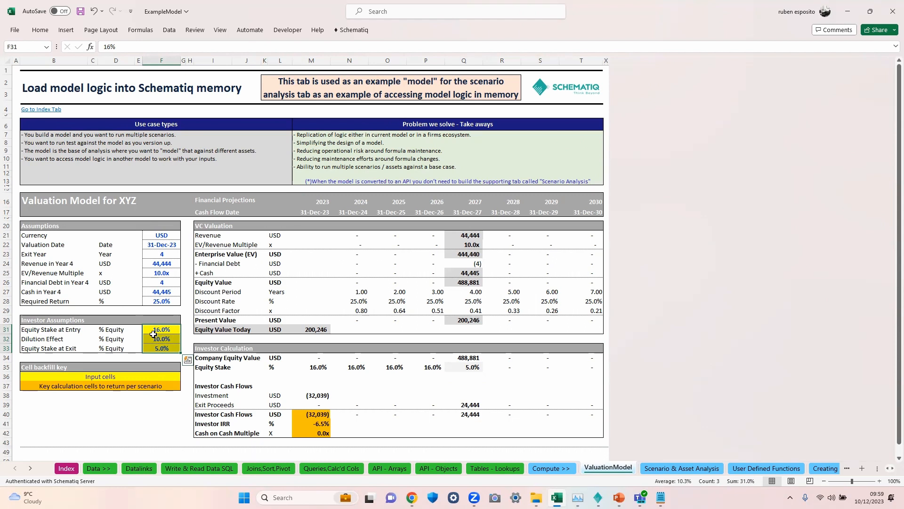
drag(153, 334, 155, 346)
click(311, 330)
drag(203, 224, 286, 402)
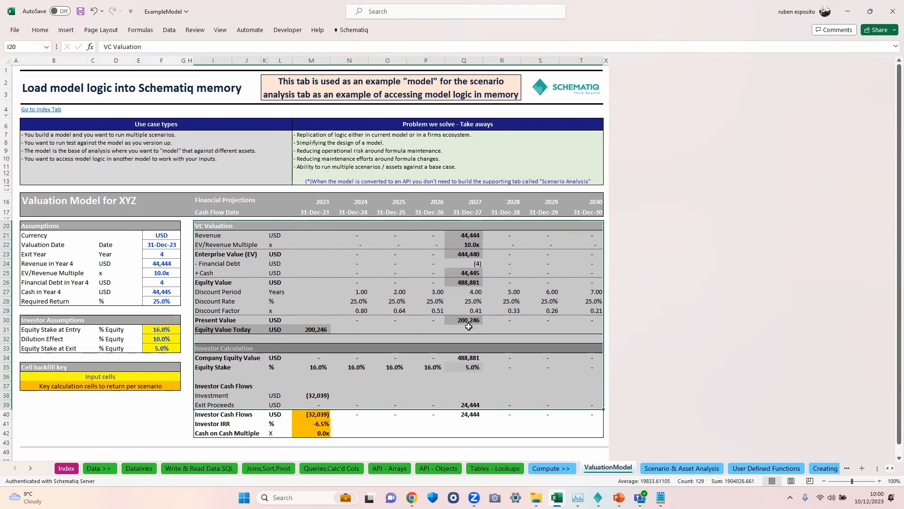
click(152, 330)
drag(152, 330, 155, 348)
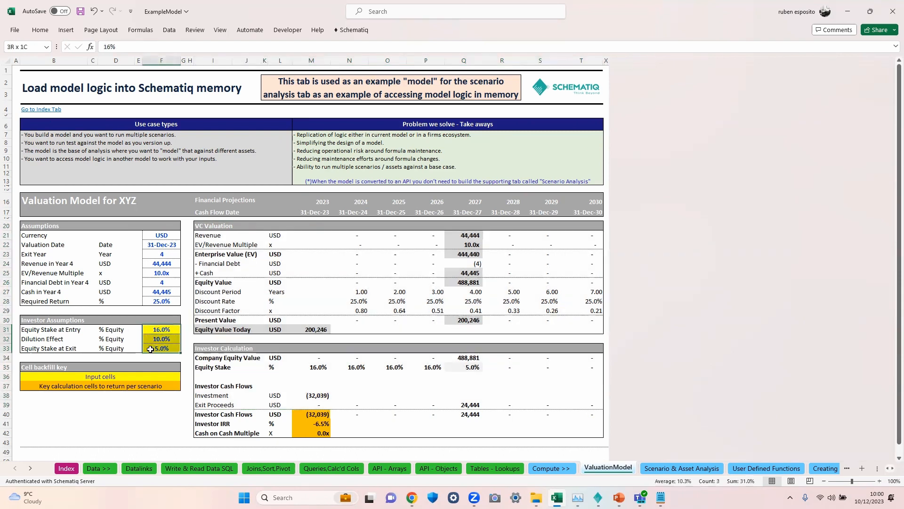
drag(302, 418, 305, 430)
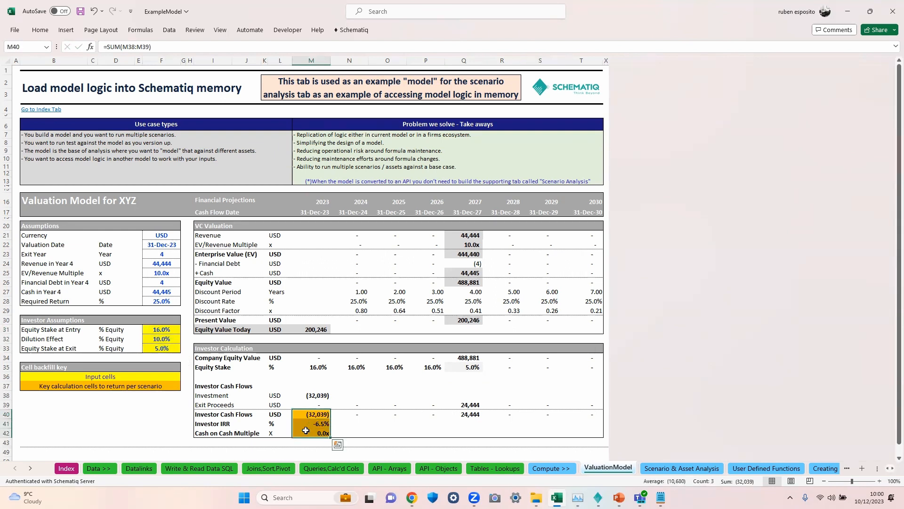
Step: Open the Scenario & Asset Analysis sheet and inspect the model location and Load Model formulas
click(647, 469)
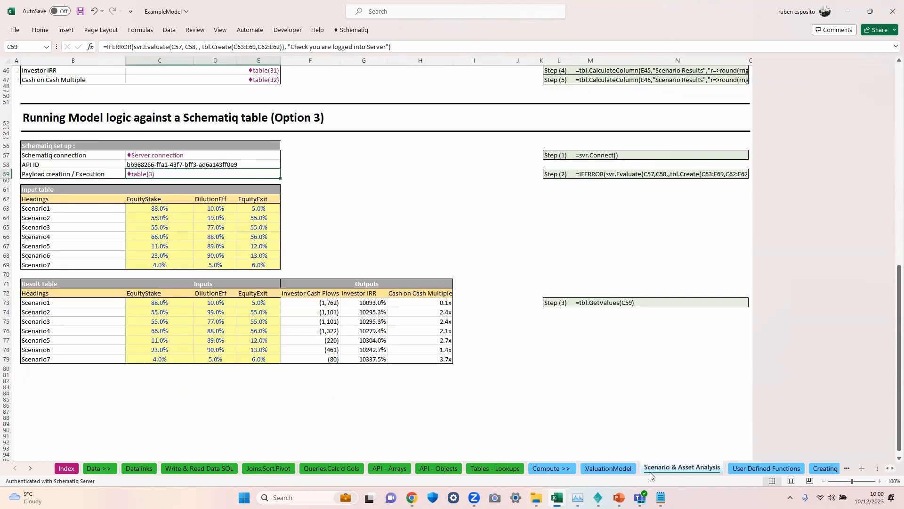
click(629, 444)
key(ctrl+Home)
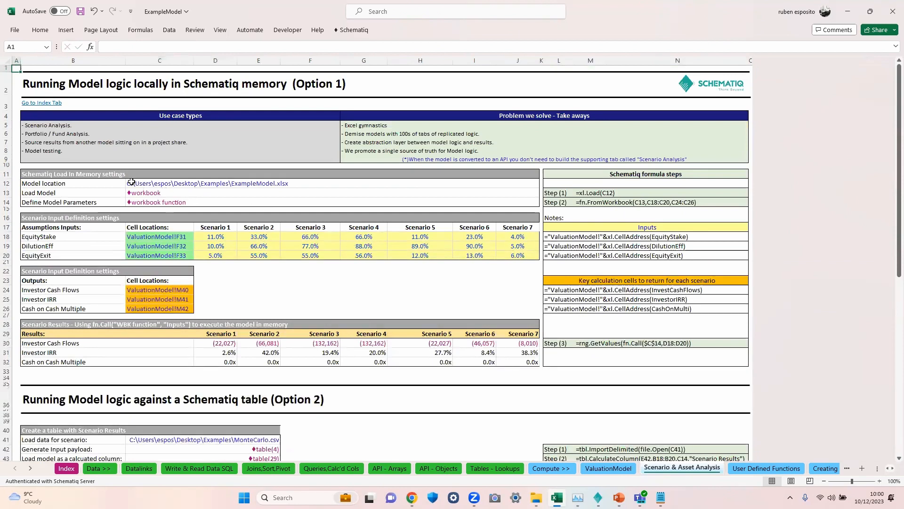
click(131, 183)
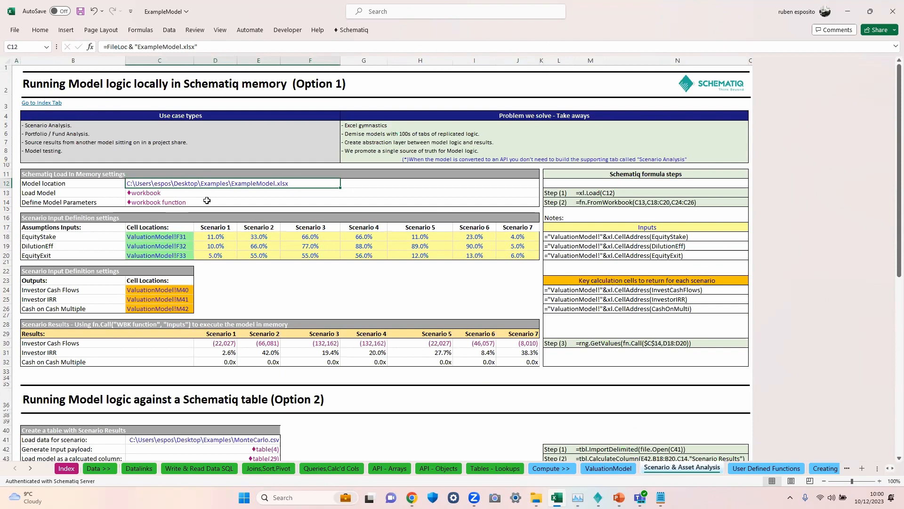
click(146, 194)
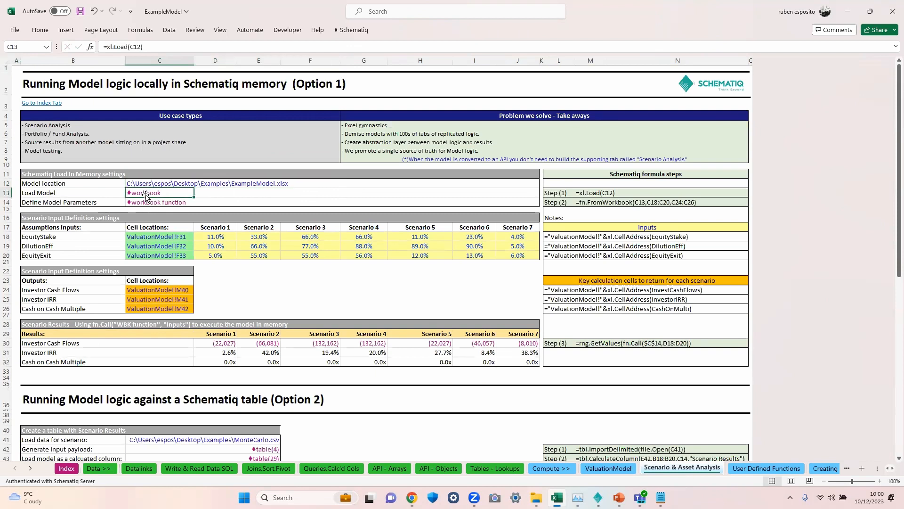
click(128, 46)
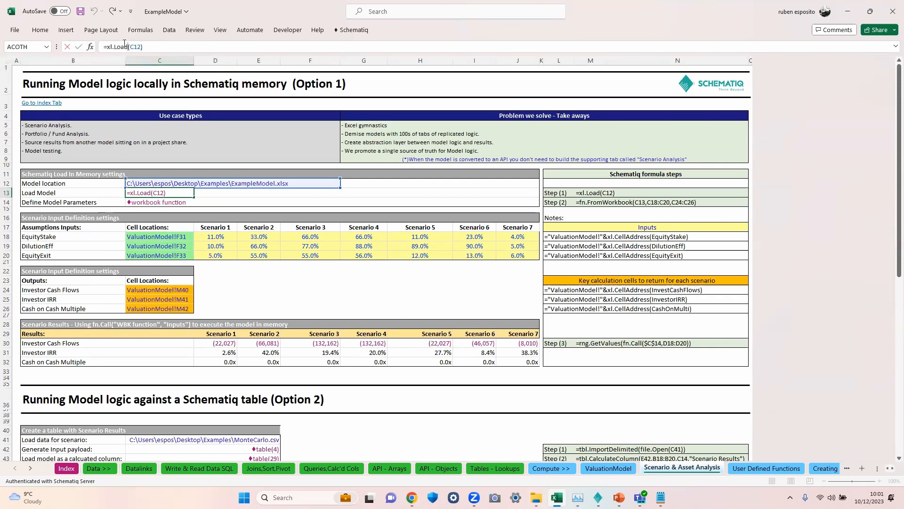
key(Escape)
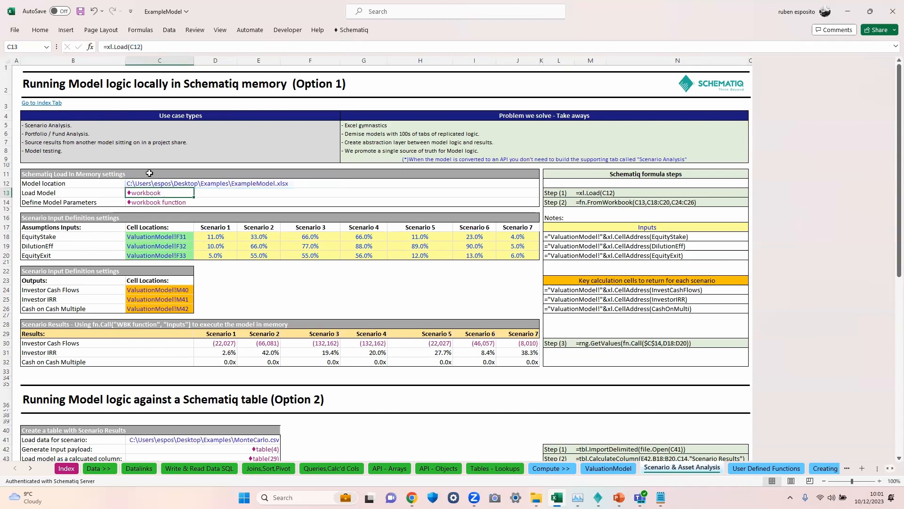
Step: Inspect the Define Model Parameters formula and the workbook, input and output ranges it references
click(155, 202)
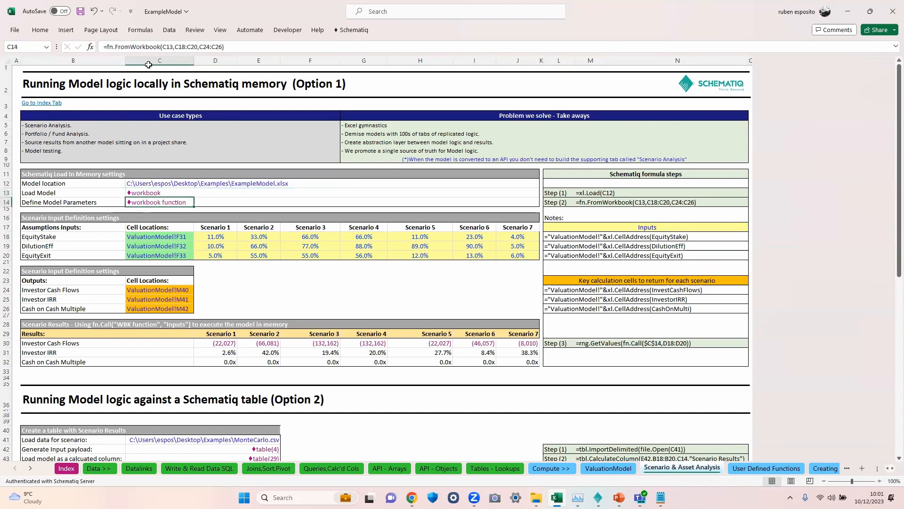
click(149, 47)
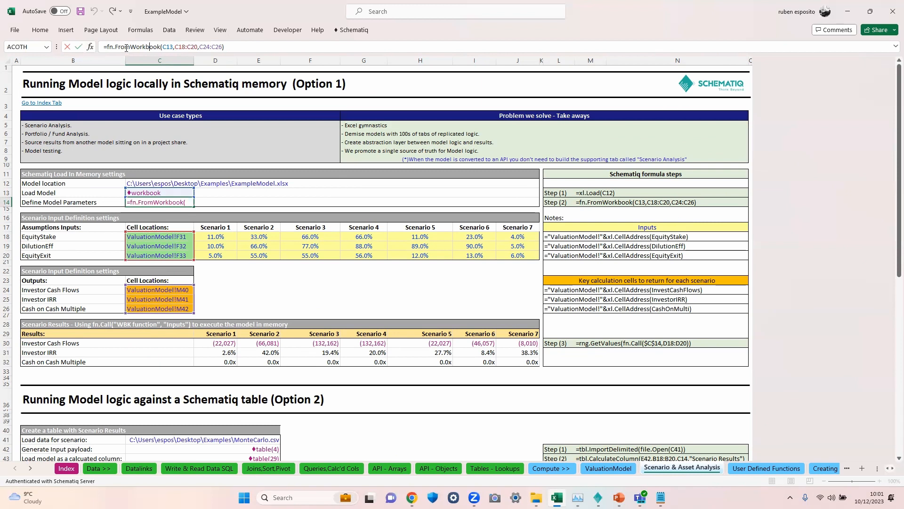
double_click(168, 47)
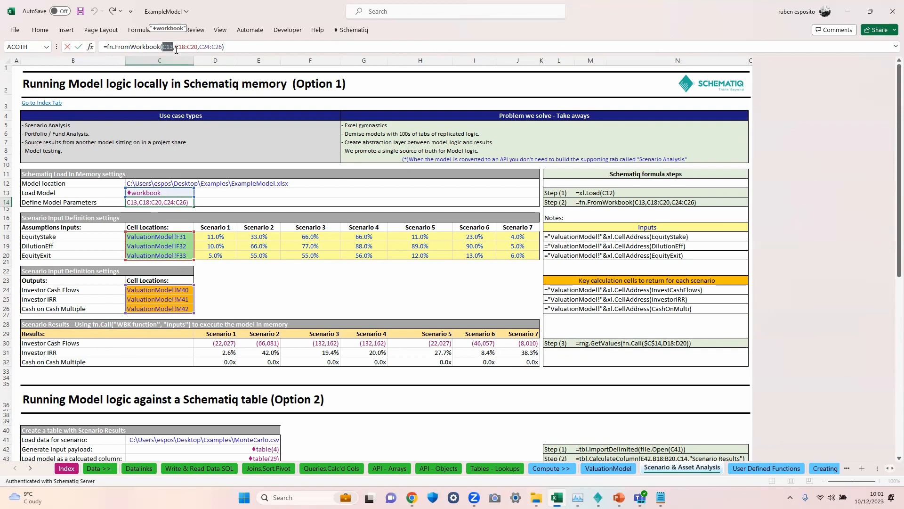
drag(175, 47, 195, 48)
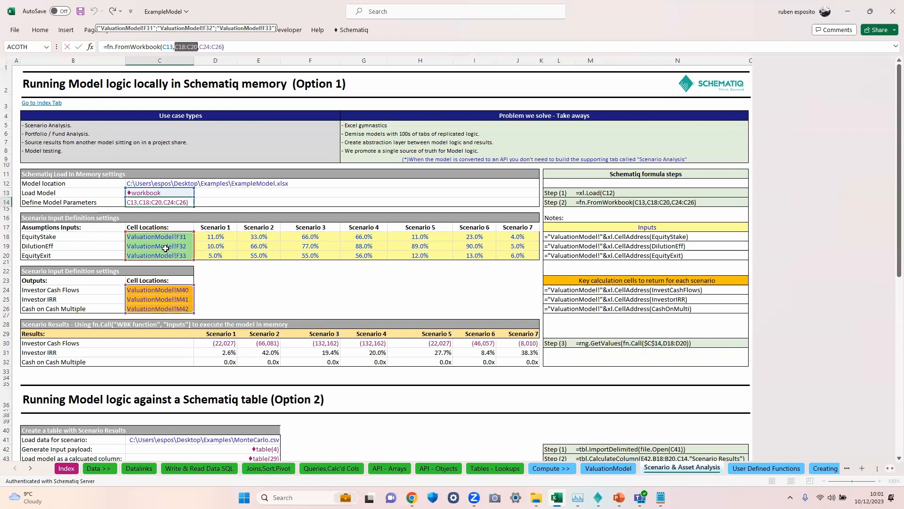
drag(200, 47, 221, 45)
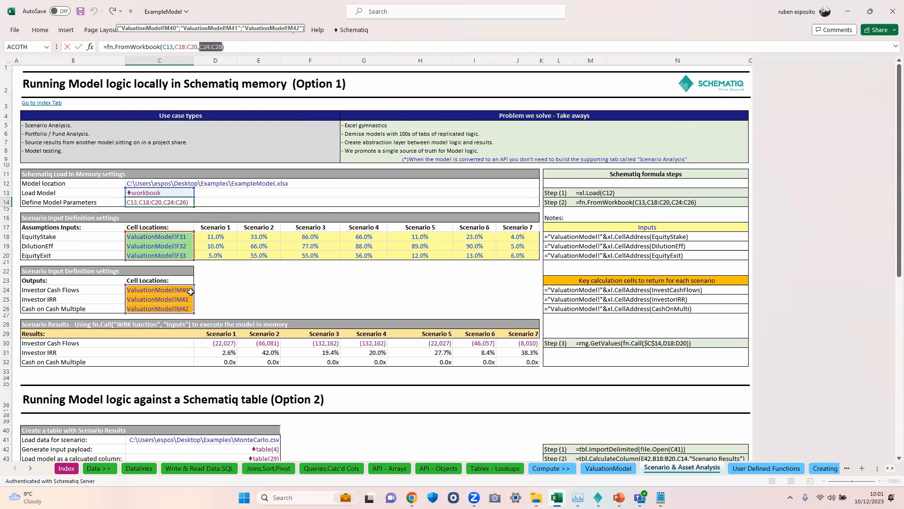
key(Return)
Step: Examine the scenario input grid, the results table and the first scenario's results formula
drag(215, 227, 523, 254)
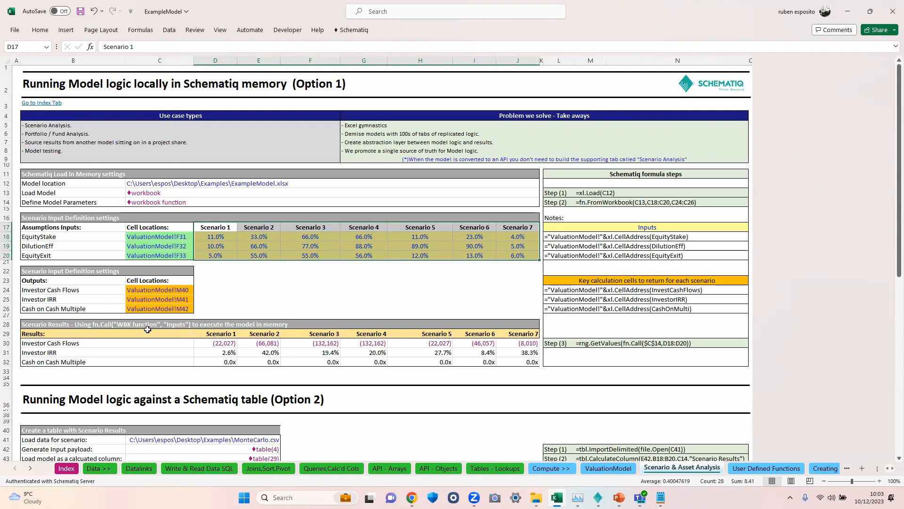
drag(218, 324, 521, 361)
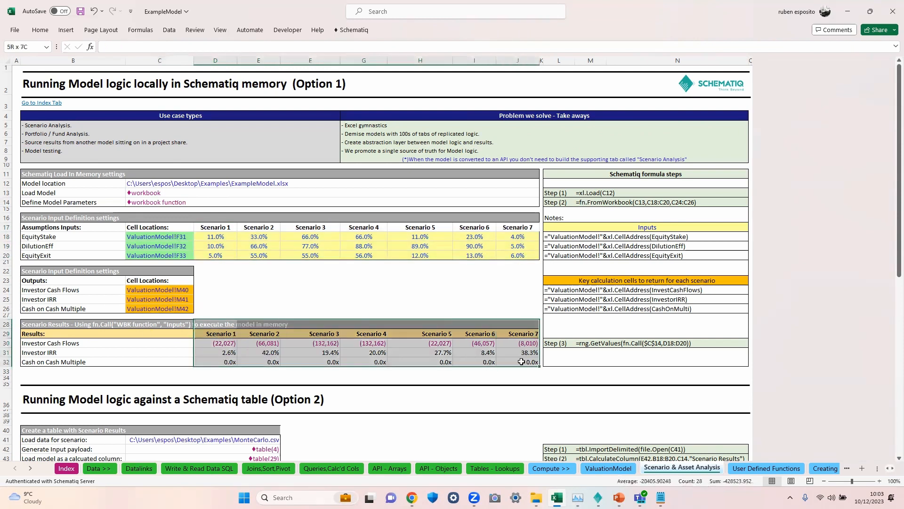
click(208, 343)
click(170, 47)
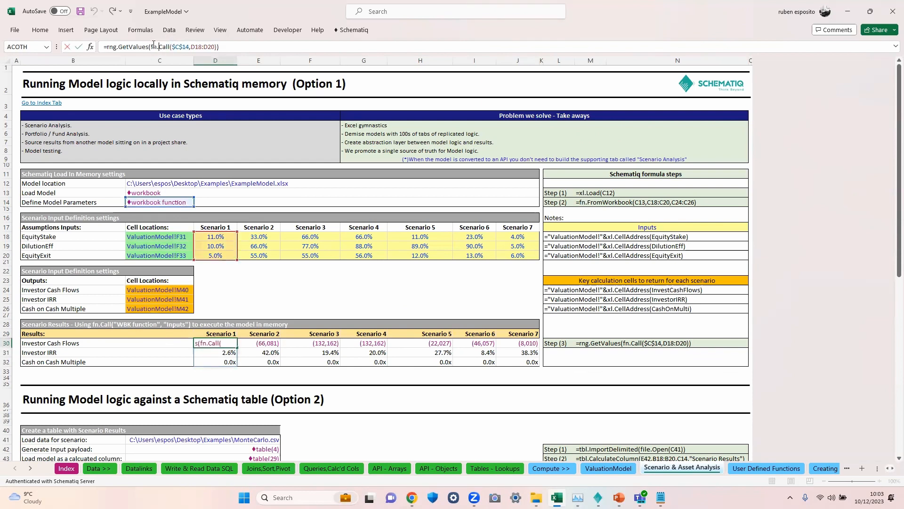
key(Escape)
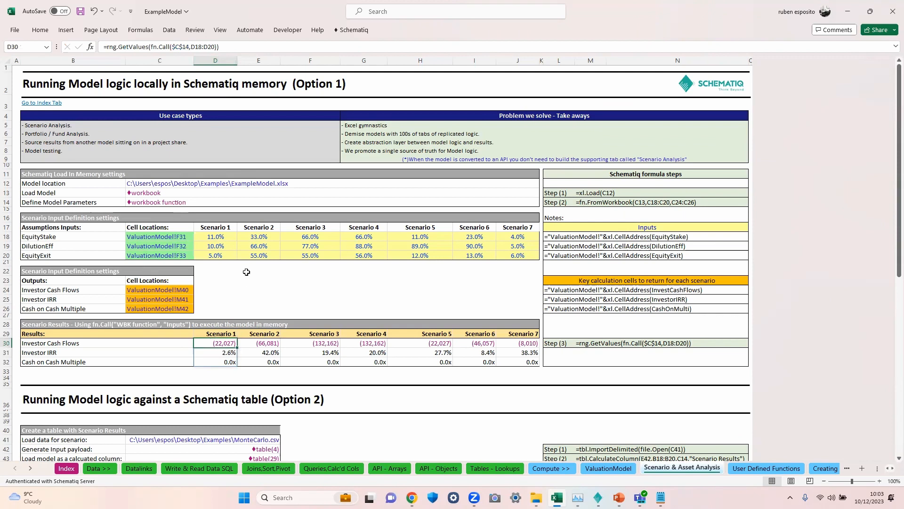
Step: Try new EquityStake values, setting Scenario 1 to 33% and Scenario 2 to 55%
click(223, 236)
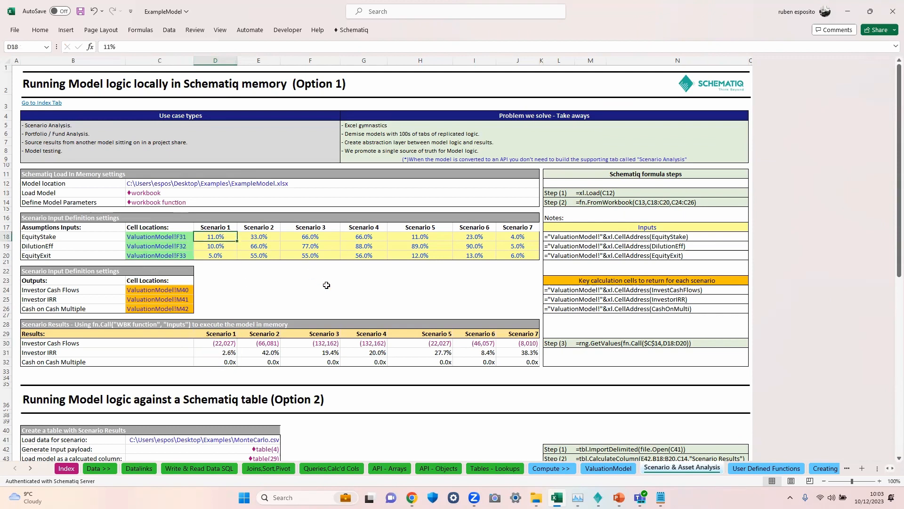
text(44)
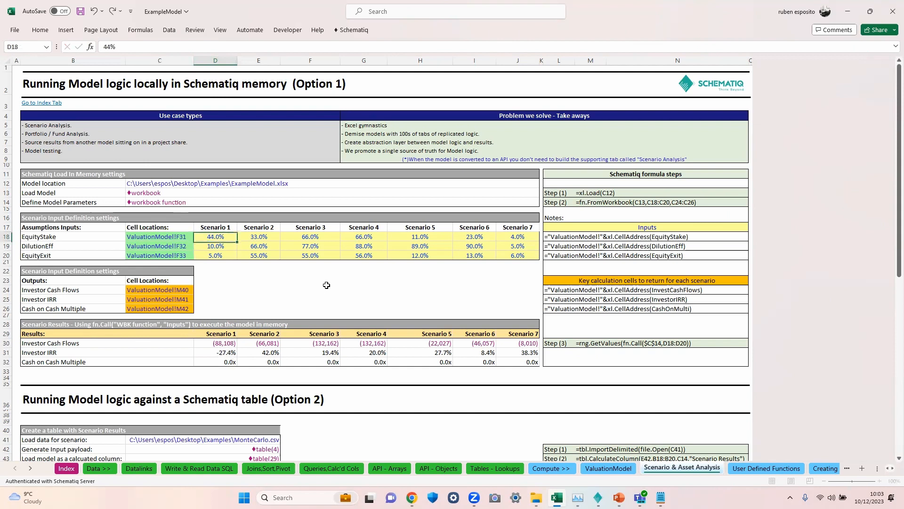
key(Tab)
text(66)
key(shift+Tab)
text(33)
key(Return)
key(Up)
key(Right)
text(55)
key(Return)
Step: Set Scenario 3's EquityStake to 77% and Scenario 2's EquityStake to 33%
key(Up)
key(Right)
text(77)
key(Return)
key(Up)
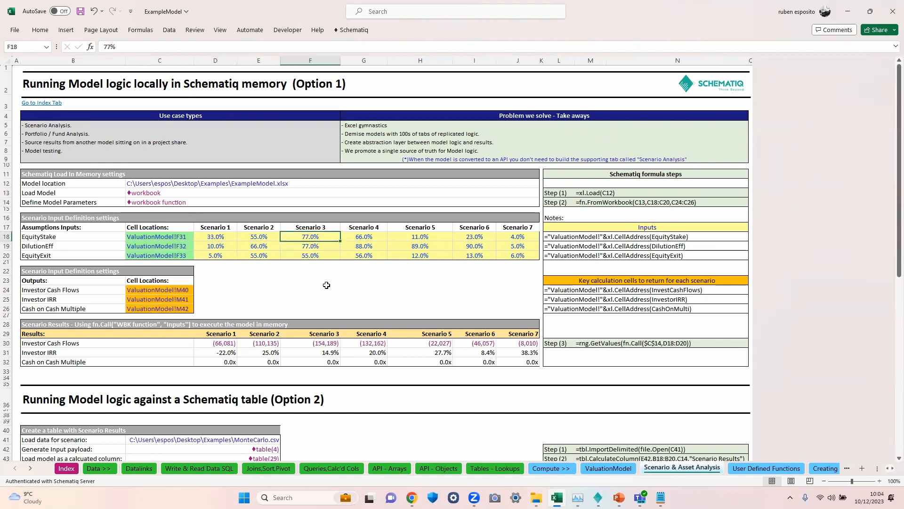
key(Left)
text(33)
key(Return)
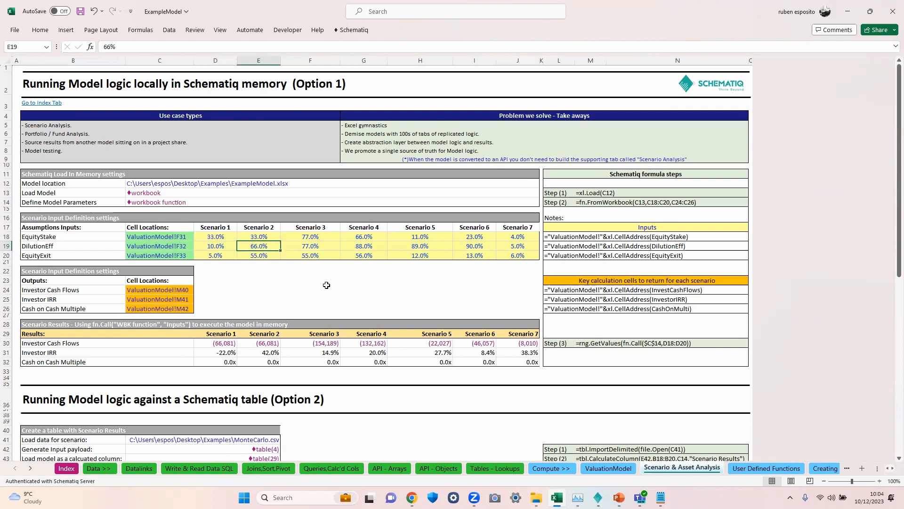
Step: Select the Option 2 input-payload cell and open the Schematiq viewer pane
scroll(326, 285, down, 3)
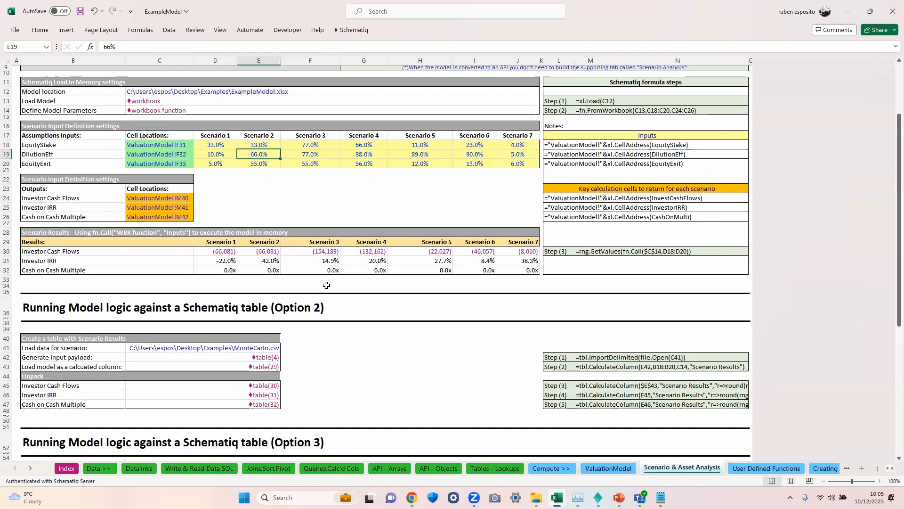
scroll(327, 285, down, 2)
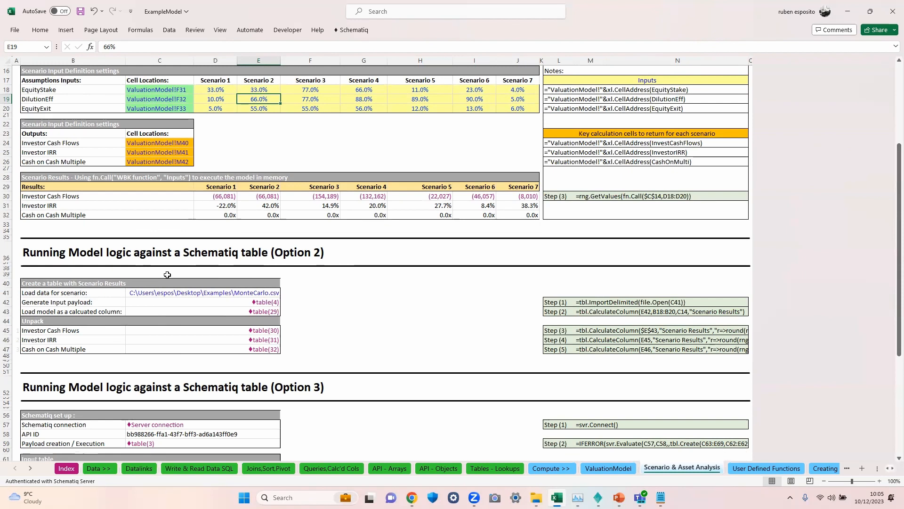
click(171, 292)
click(256, 303)
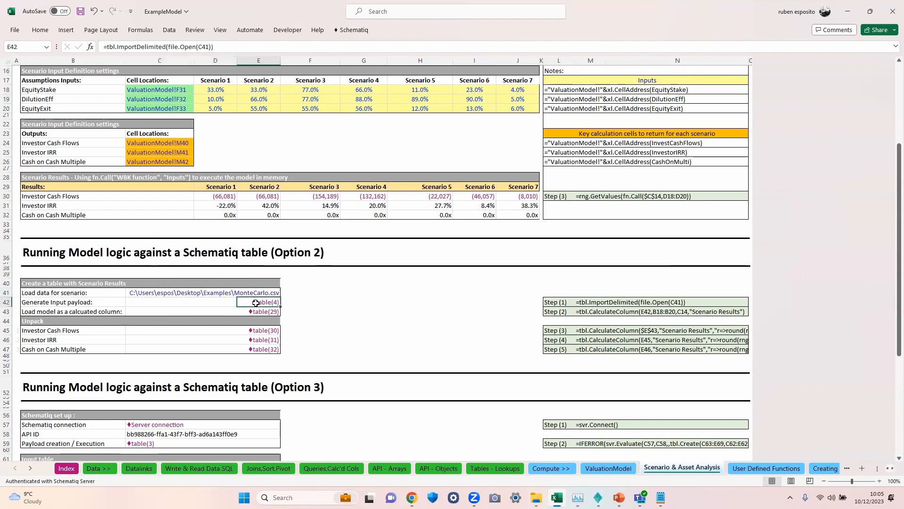
click(354, 30)
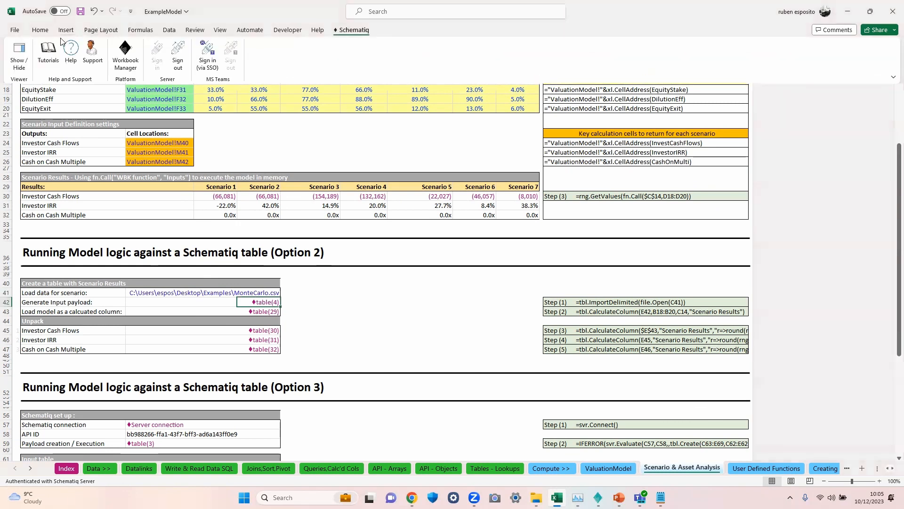
click(22, 60)
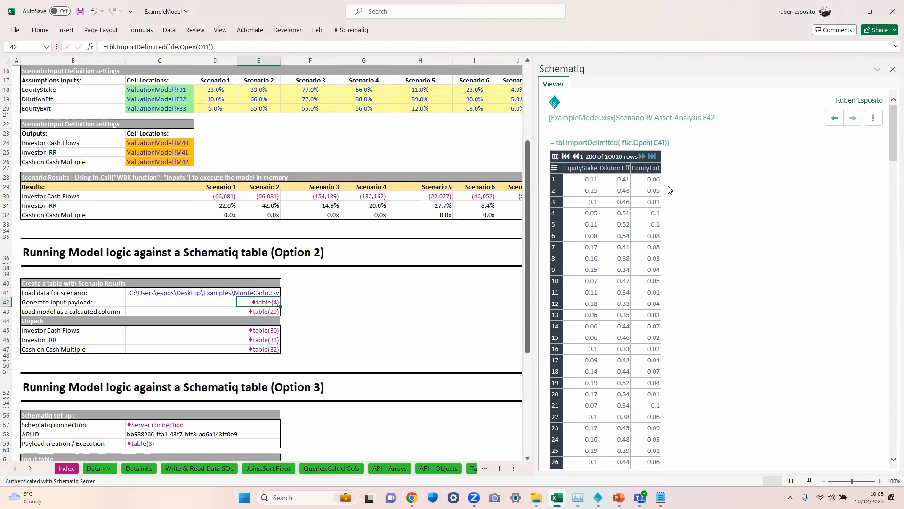
Step: Inspect the load-model calculated-column formula and the payload, input and model arguments it uses
click(272, 312)
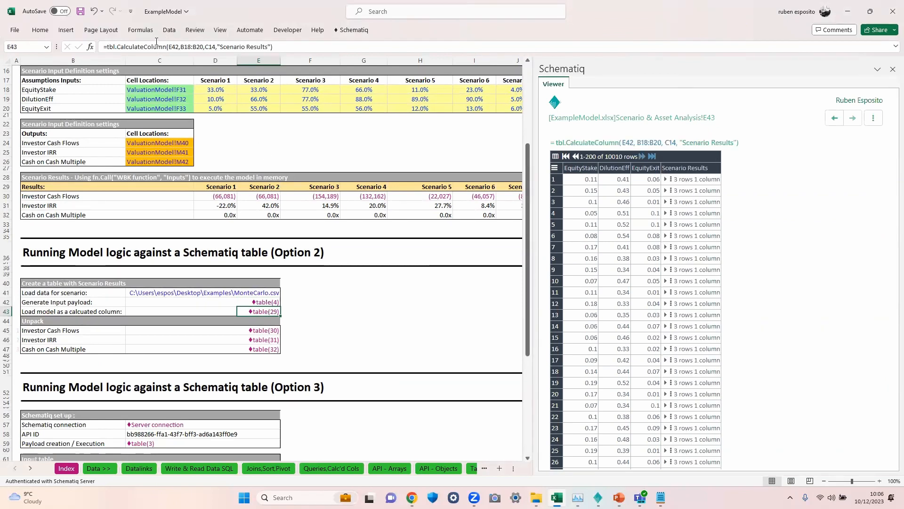
click(120, 46)
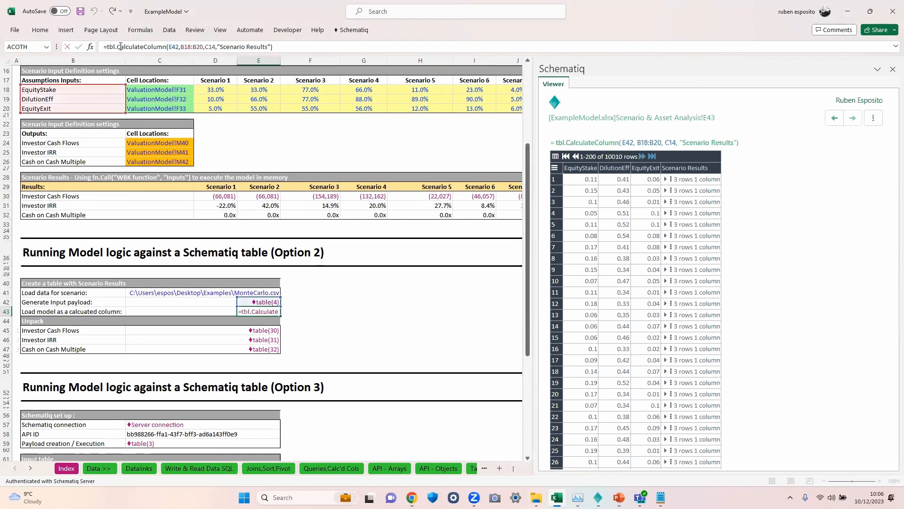
double_click(173, 46)
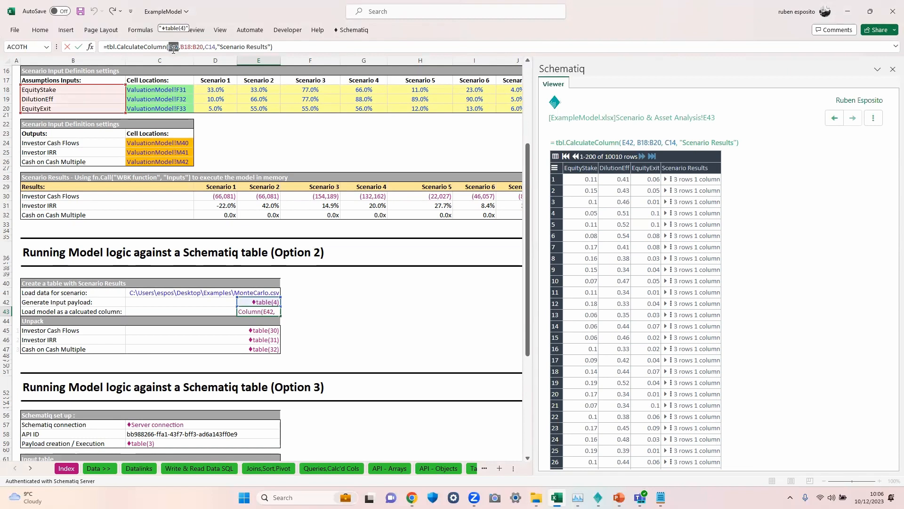
click(181, 45)
drag(181, 45, 202, 48)
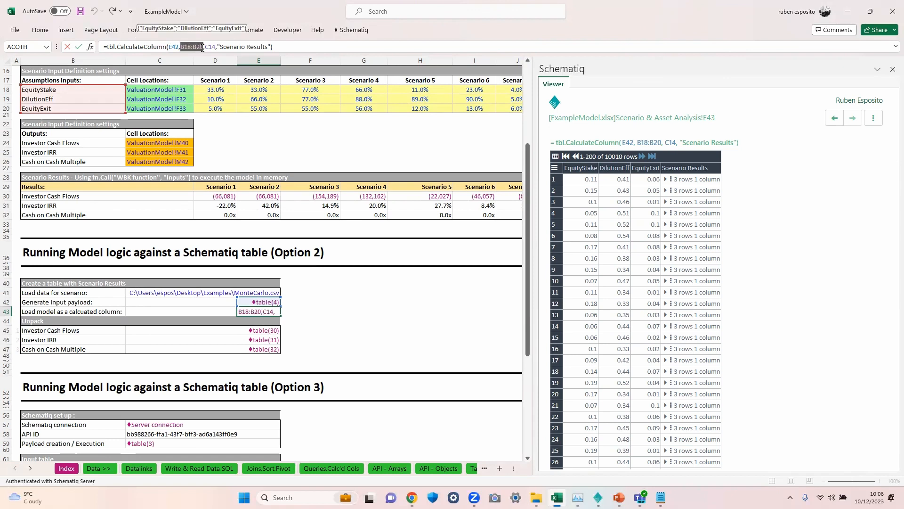
drag(205, 47, 211, 47)
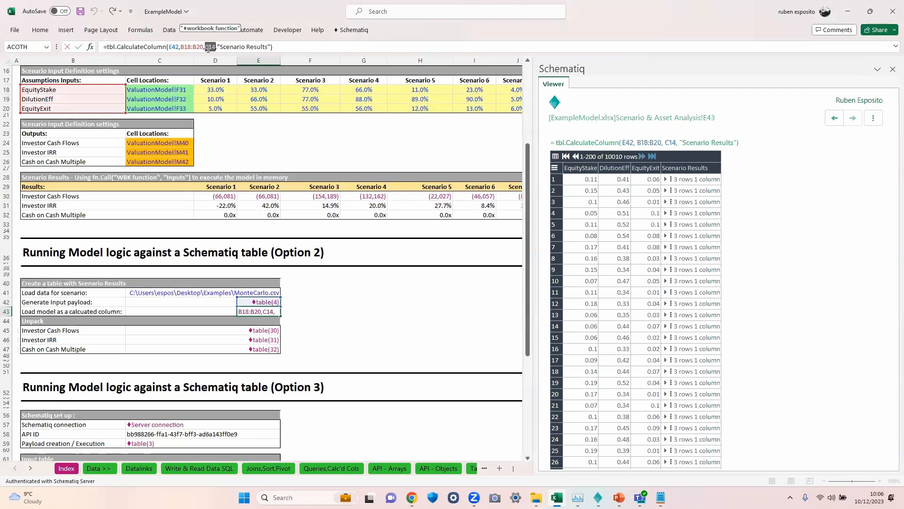
Step: Highlight the "Scenario Results" column-name argument in the load-model formula and leave the cell without editing it
drag(530, 187, 530, 133)
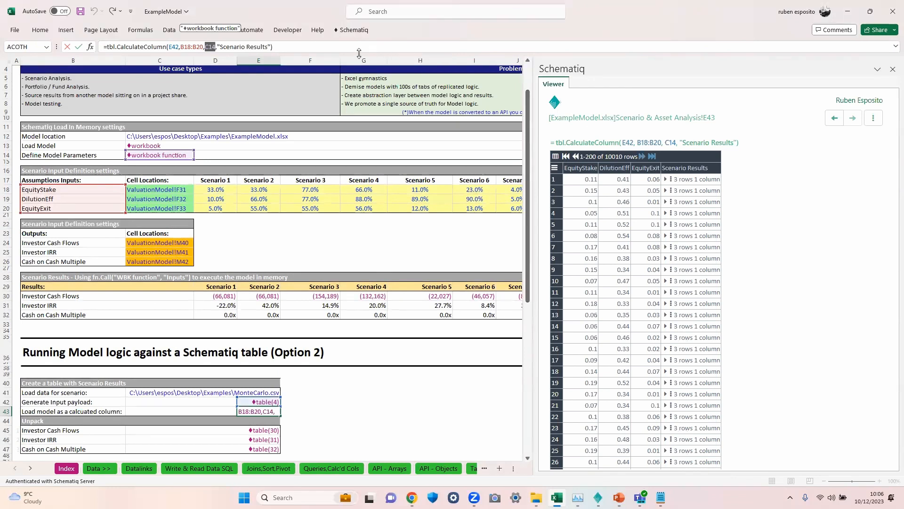
drag(218, 47, 272, 46)
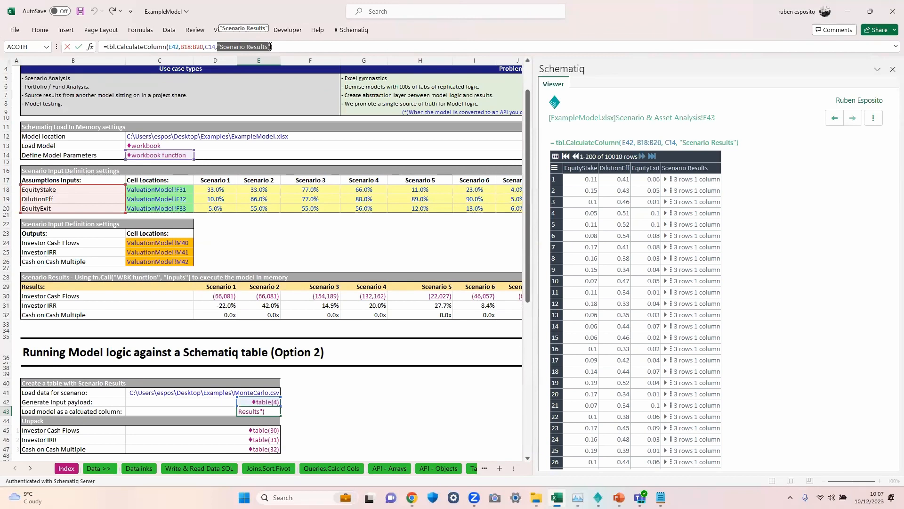
click(271, 47)
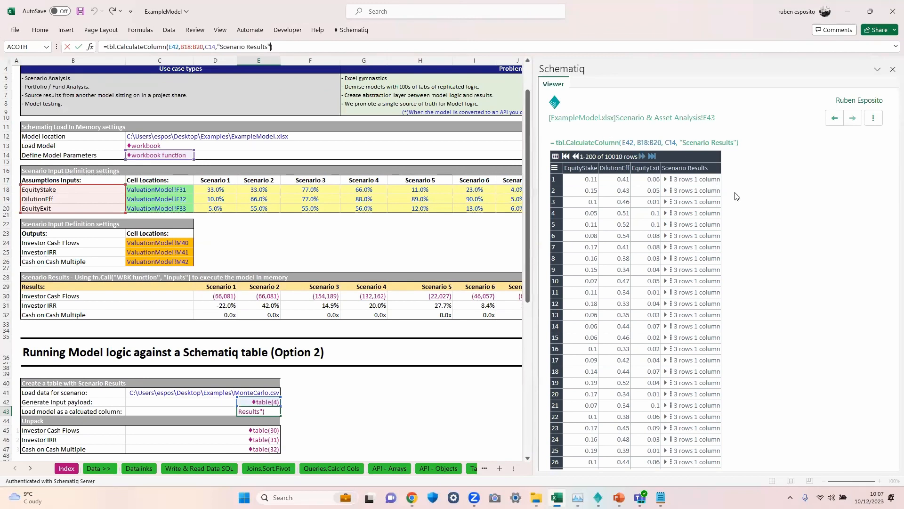
key(Escape)
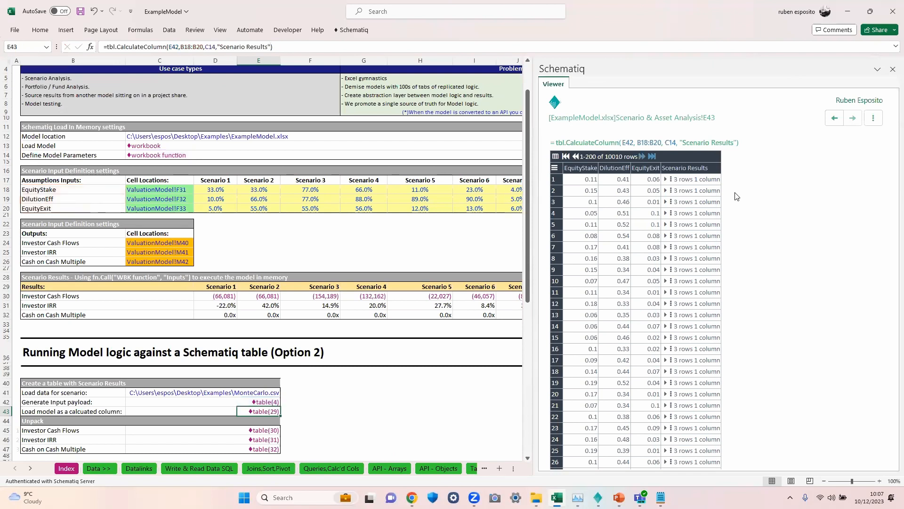
Step: Expand the nested Scenario Results tables of the first three rows in the Schematiq viewer
click(666, 180)
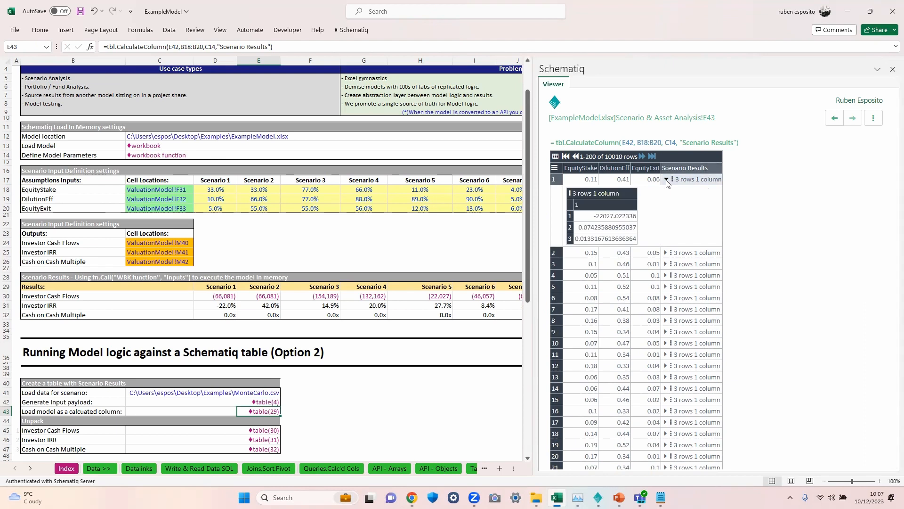
click(666, 253)
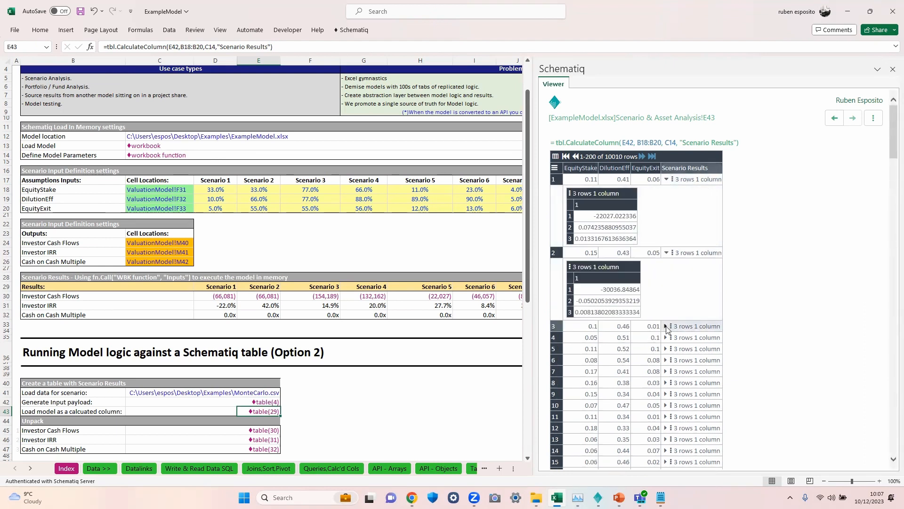
click(666, 326)
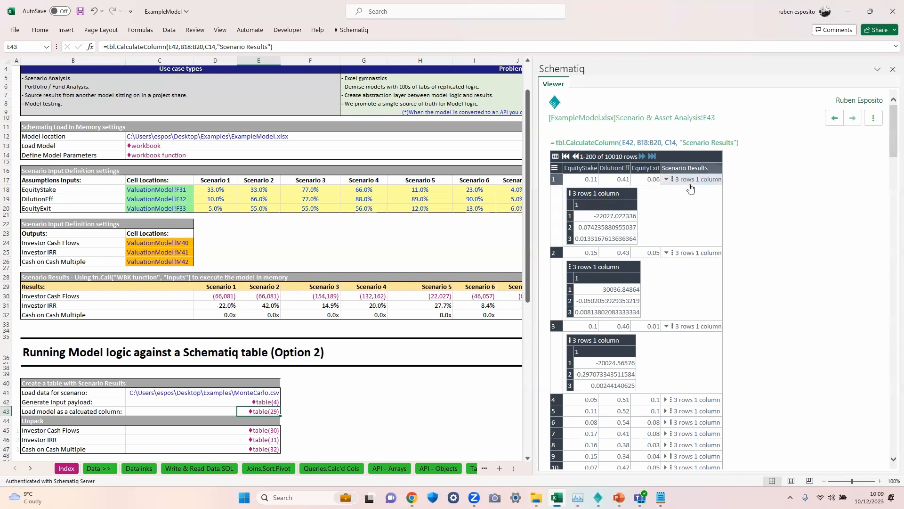
Step: Select the unpack cells for Investor Cash Flows, Investor IRR and Cash on Cash Multiple to inspect their unpacking formulas
click(264, 430)
click(268, 440)
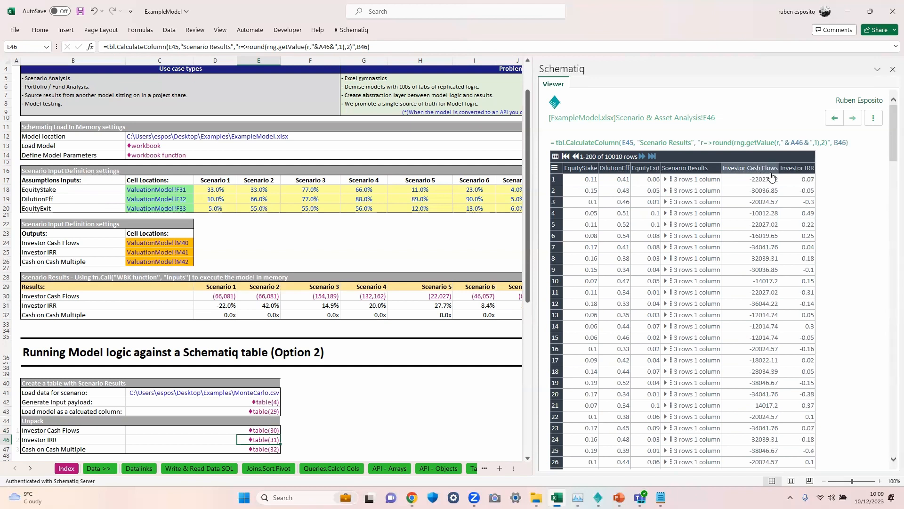
click(261, 449)
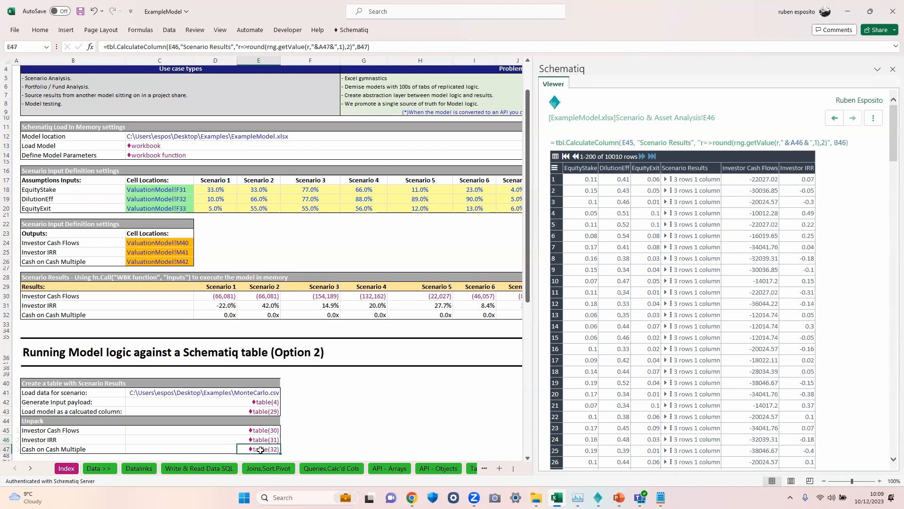